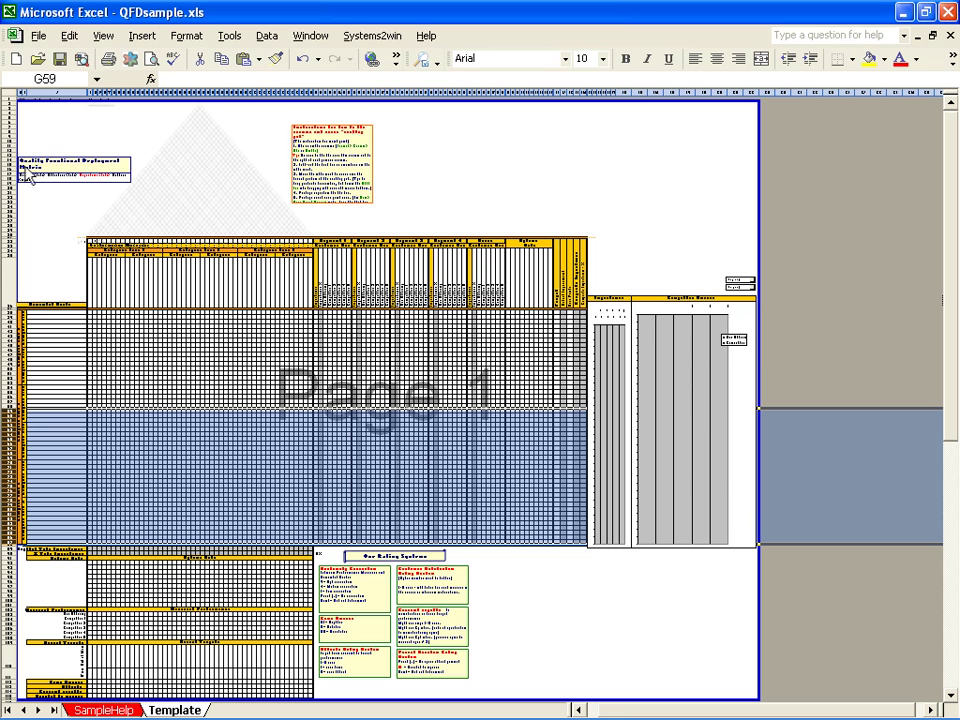
# - Hide the selected surplus Demanded Quality rows from row 59 down and the surplus Performance Measures columns from BL onward in the Template sheet
pyautogui.rightClick(31, 482)
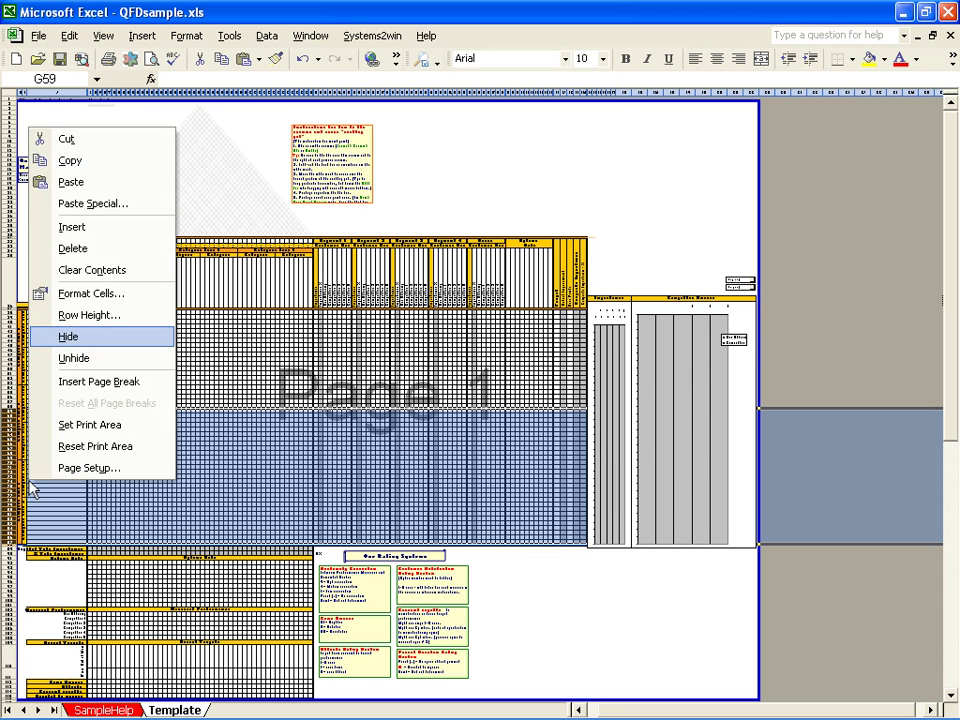
pyautogui.click(72, 336)
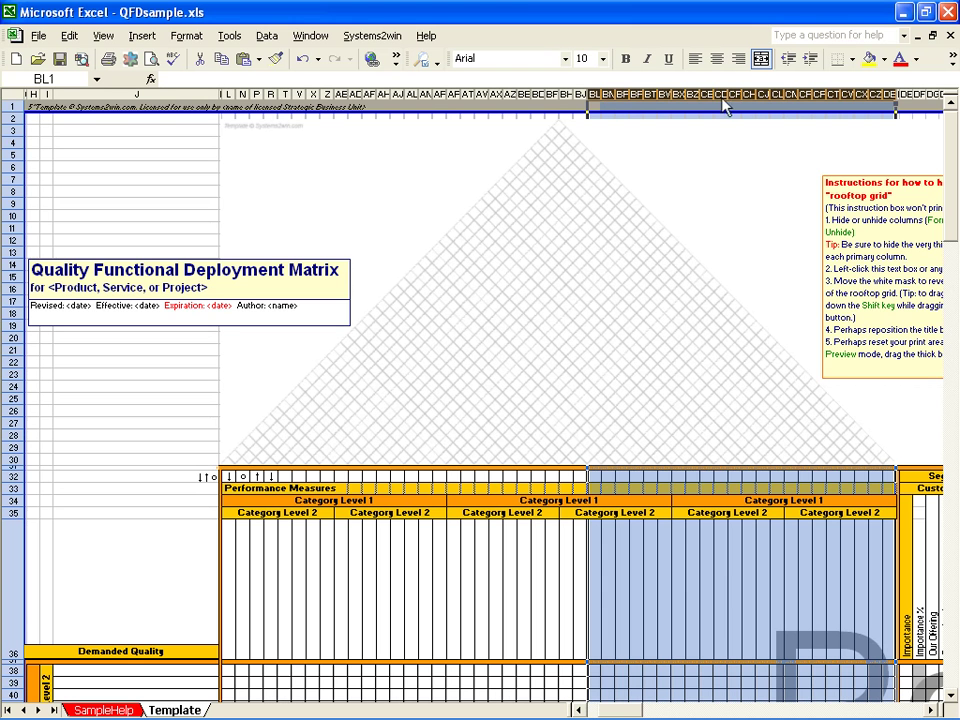
pyautogui.hotkey('ctrl', '0')
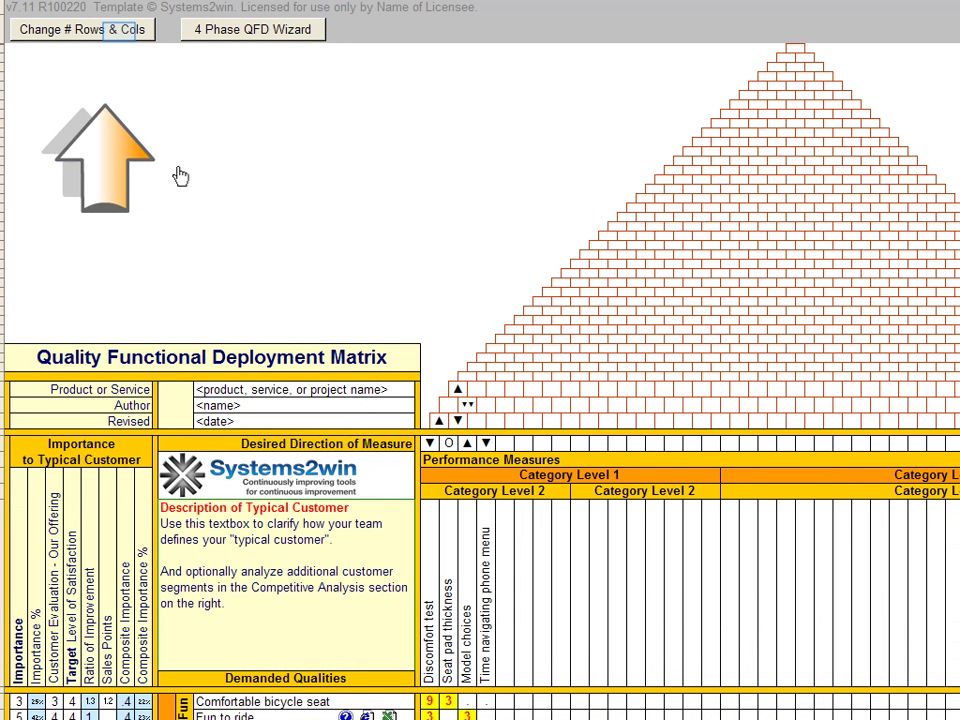
# - Resize the QFD matrix to 8 rows, keeping 40 columns
pyautogui.click(123, 37)
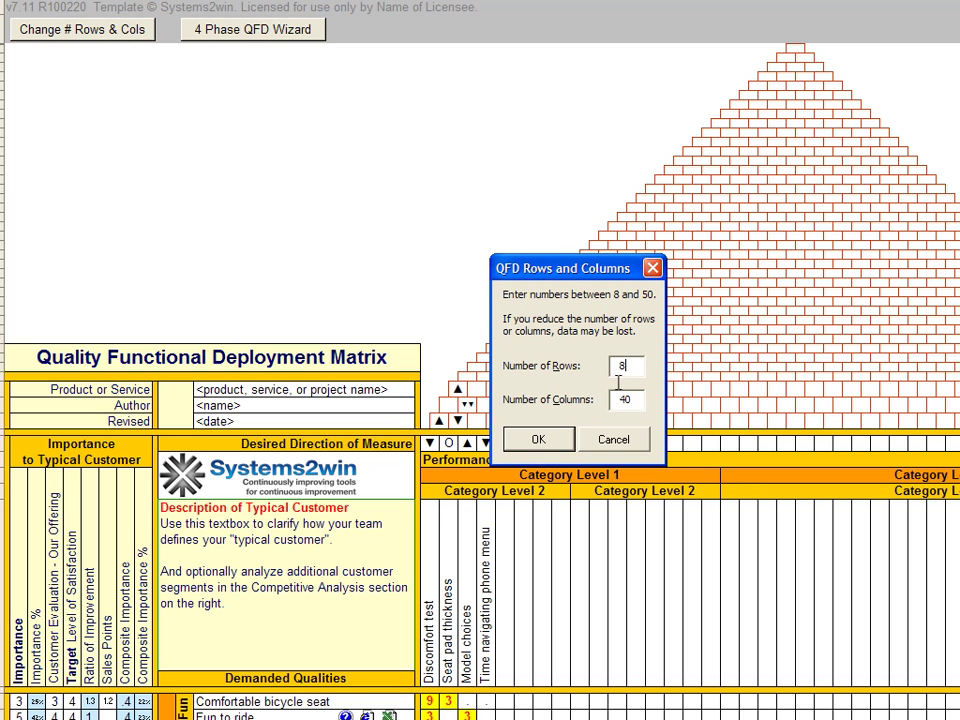
pyautogui.press('Tab')
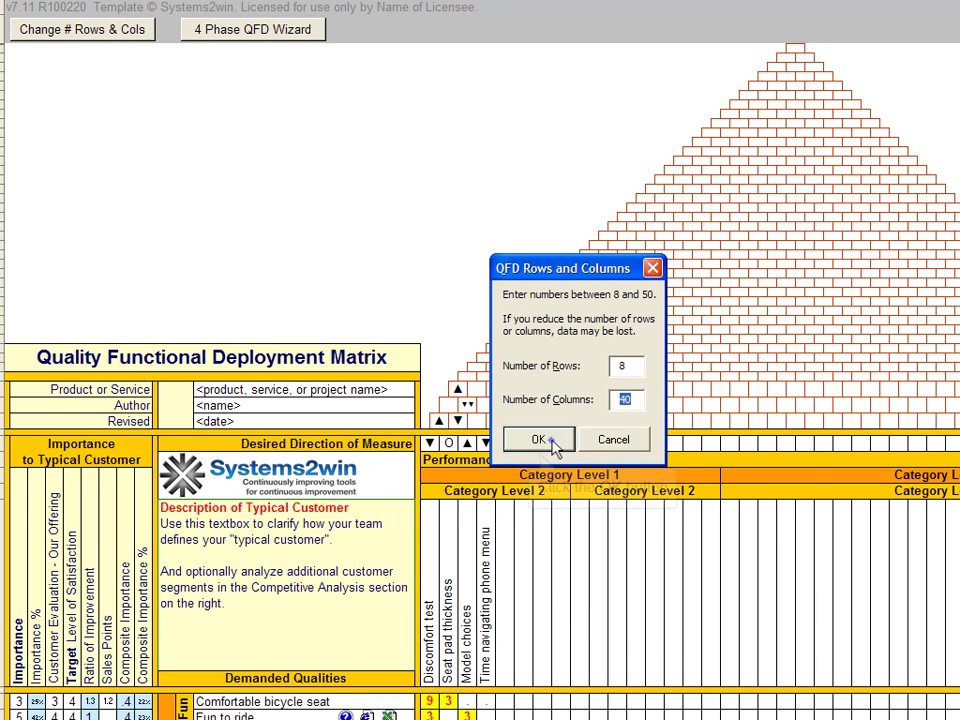
pyautogui.click(539, 440)
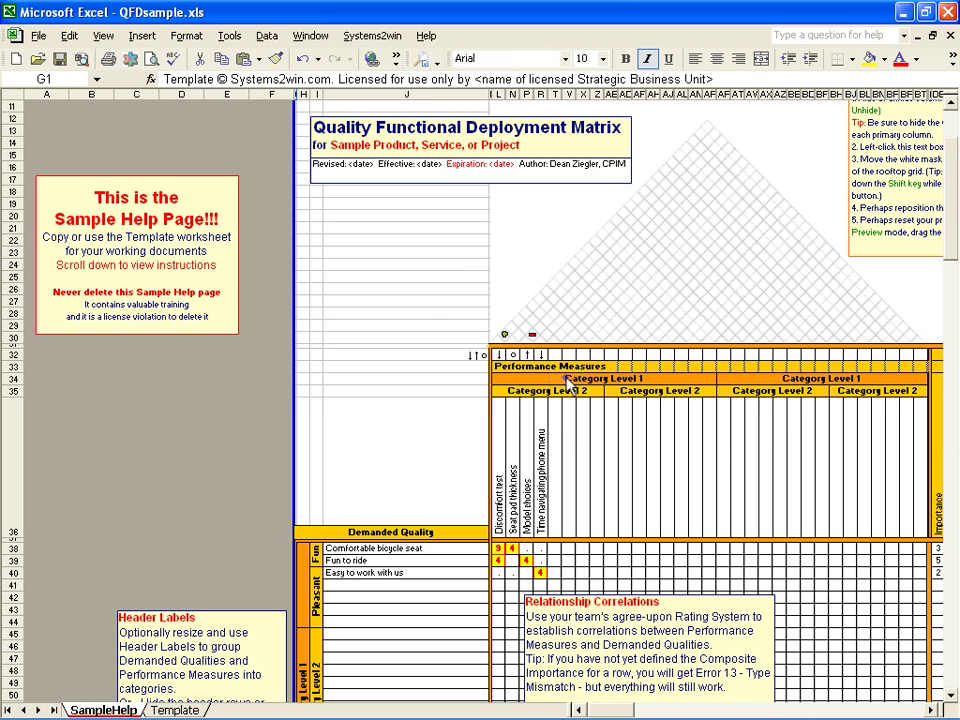
# - Rename the first Category Level 1 header above the Performance Measures to "Our Category Level 1"
pyautogui.click(566, 382)
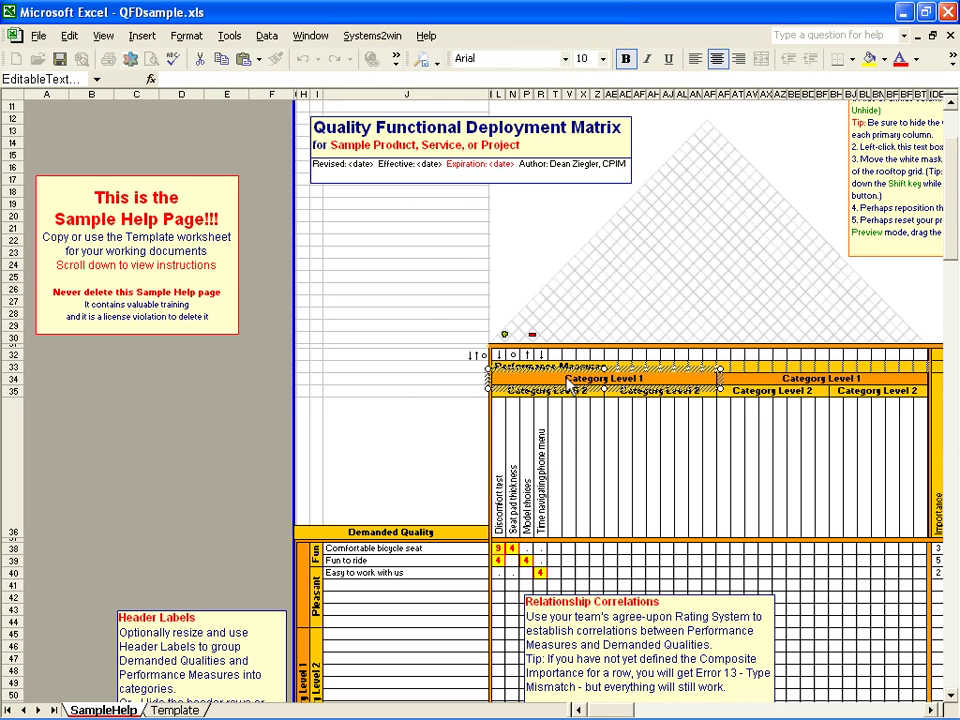
pyautogui.click(193, 414)
# - Hide the category header rows 34 and 35 and the category label columns H and I
pyautogui.click(12, 380)
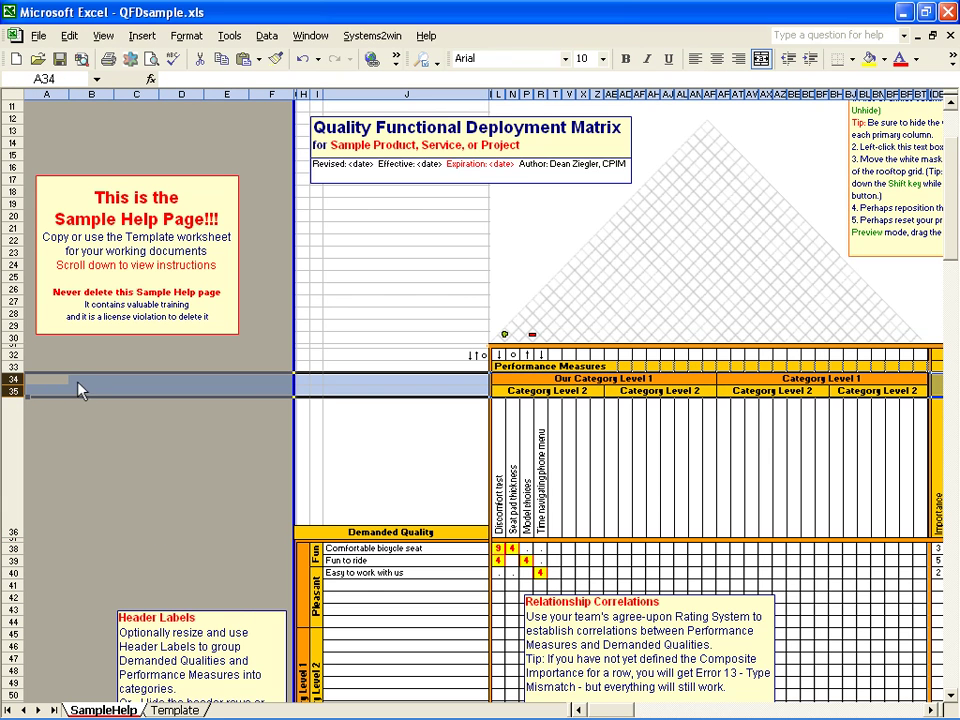
pyautogui.hotkey('ctrl', '9')
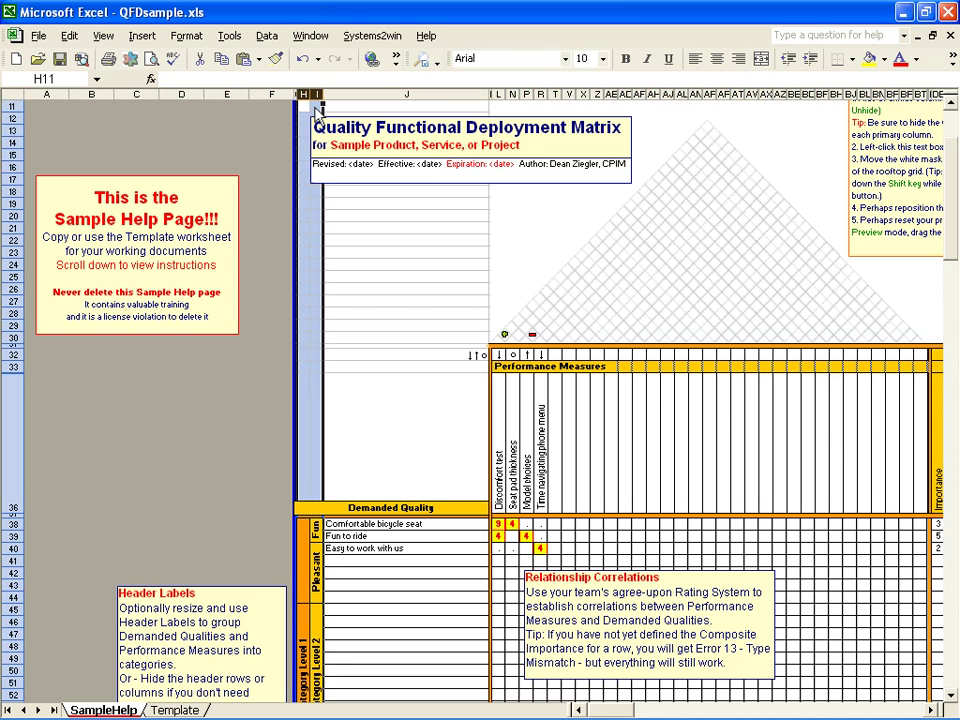
pyautogui.moveTo(303, 93); pyautogui.dragTo(316, 93)
pyautogui.hotkey('ctrl', '0')
pyautogui.click(181, 443)
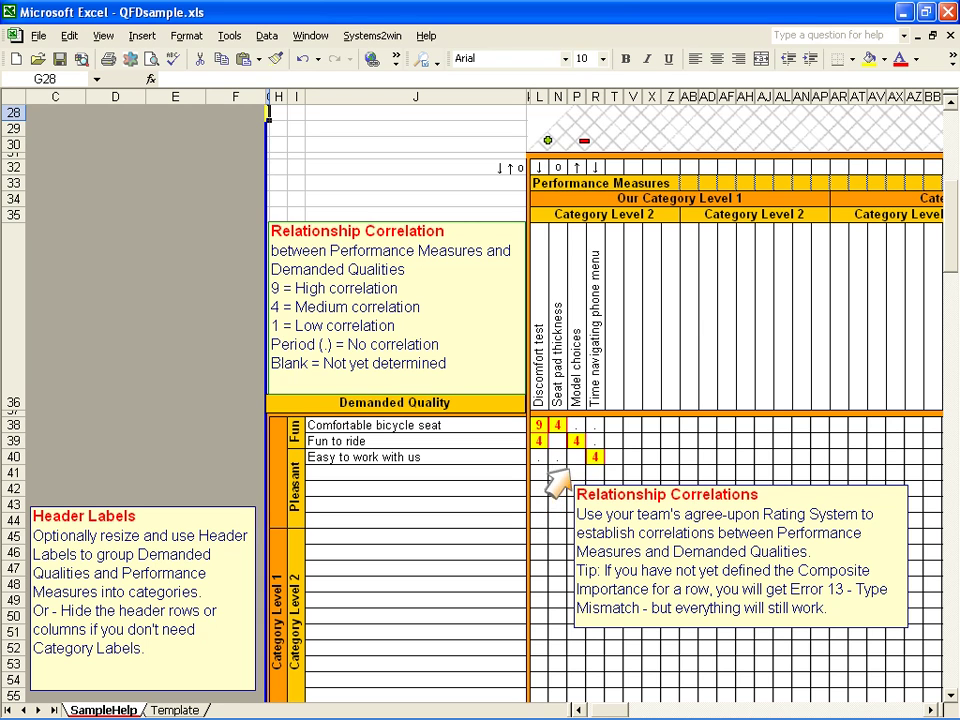
# - Set the relationship correlation between "Comfortable bicycle seat" and "Time navigating phone menu" to 9
pyautogui.click(596, 425)
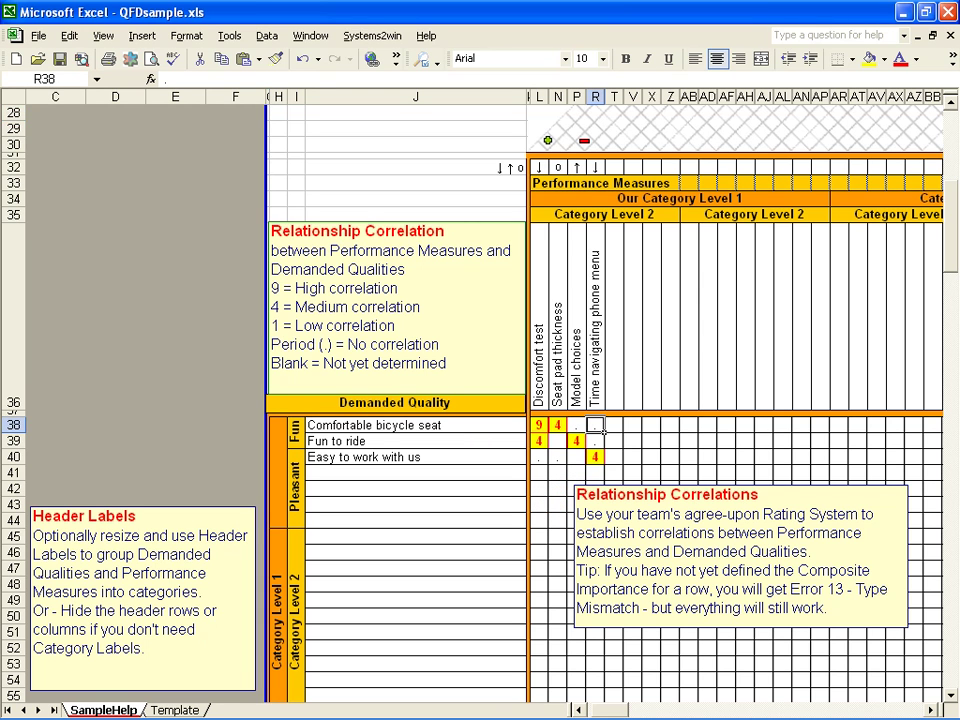
pyautogui.write('9')
pyautogui.press('Tab')
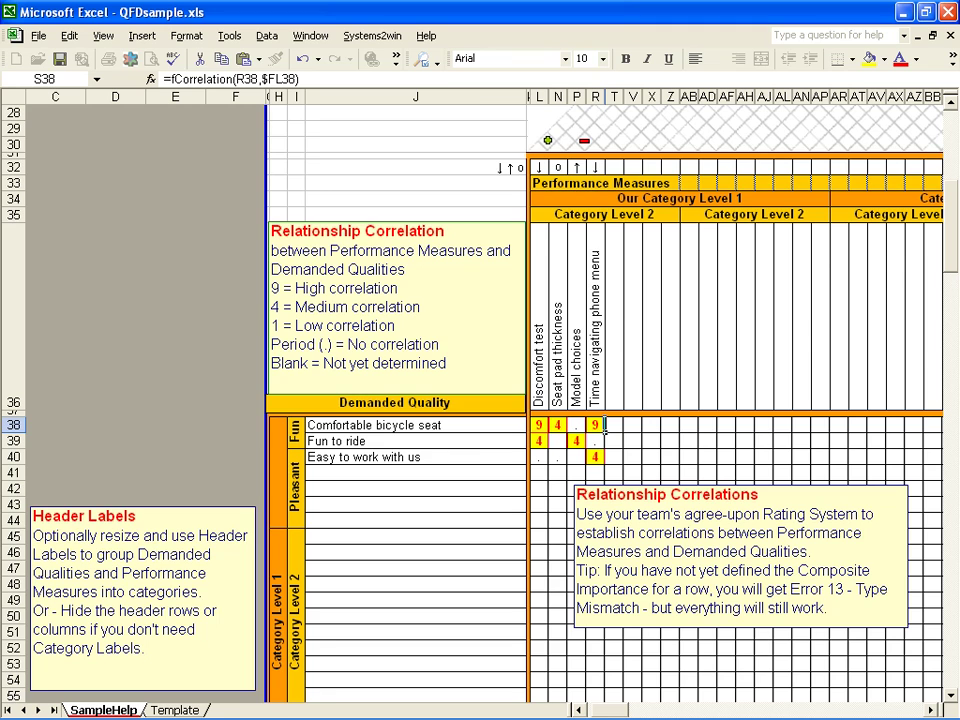
# - Show the Desired Direction of Measure note in cell J32, and place the small green plus symbol in the rooftop grid
pyautogui.hotkey('ctrl', 'Home')
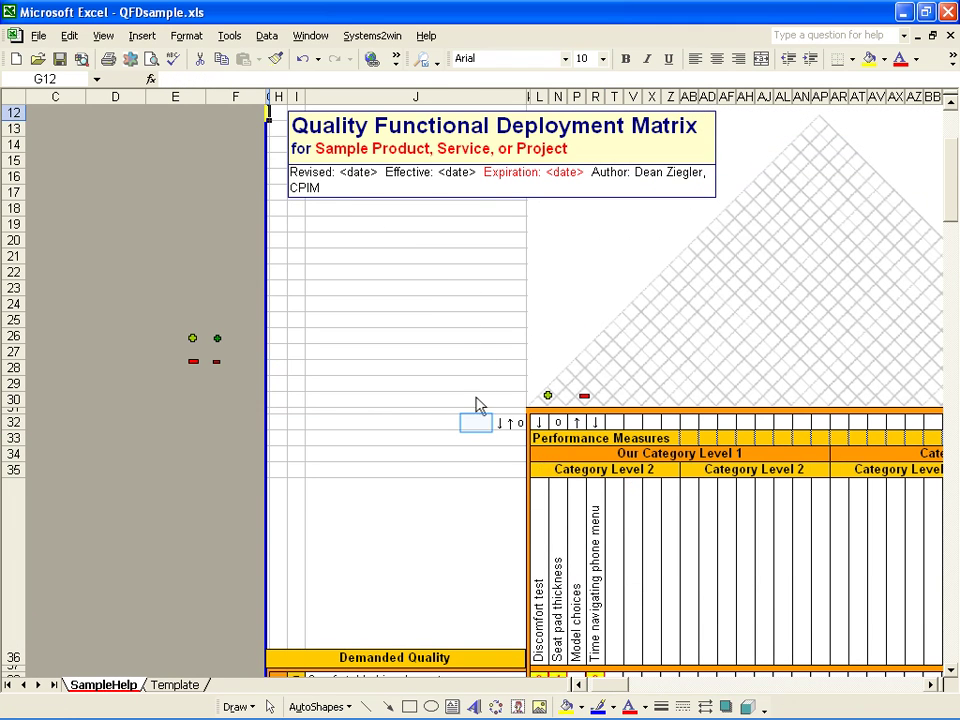
pyautogui.click(477, 425)
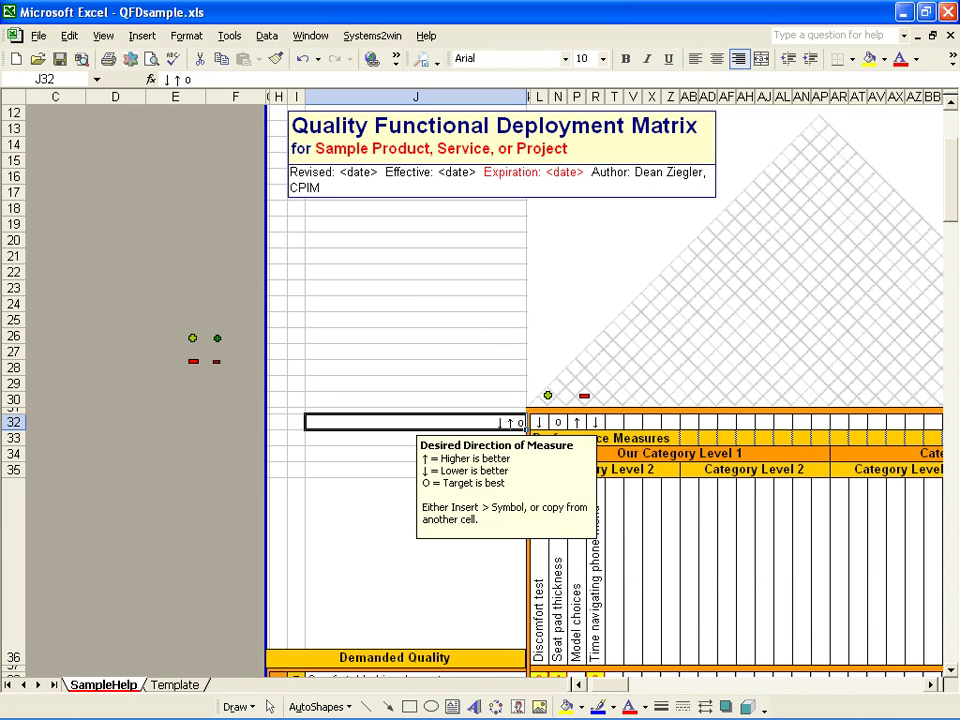
pyautogui.click(217, 339)
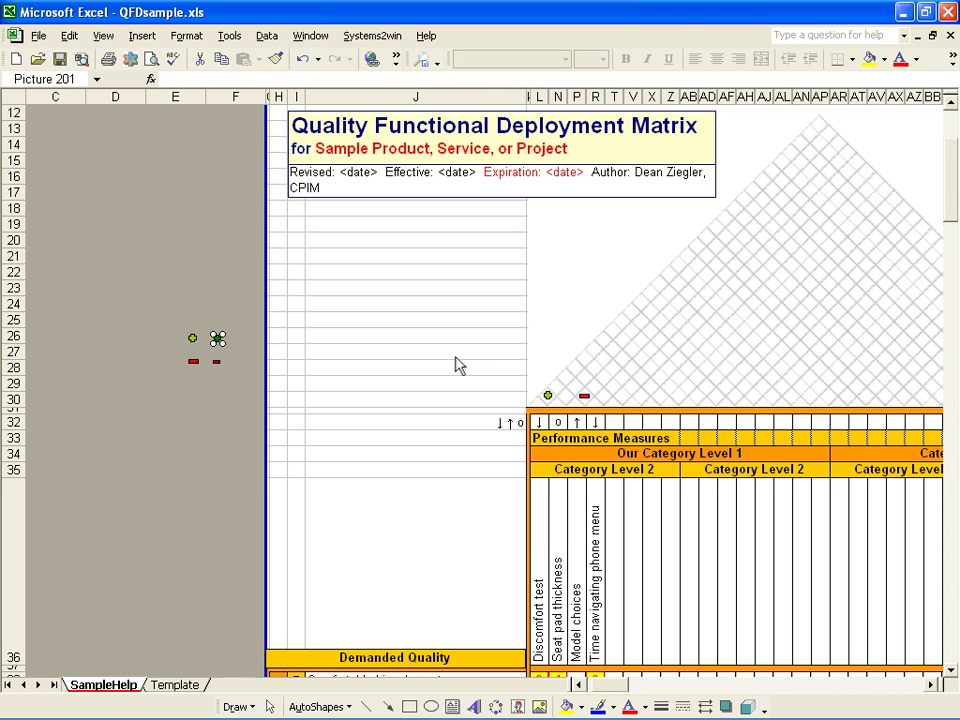
pyautogui.click(586, 377)
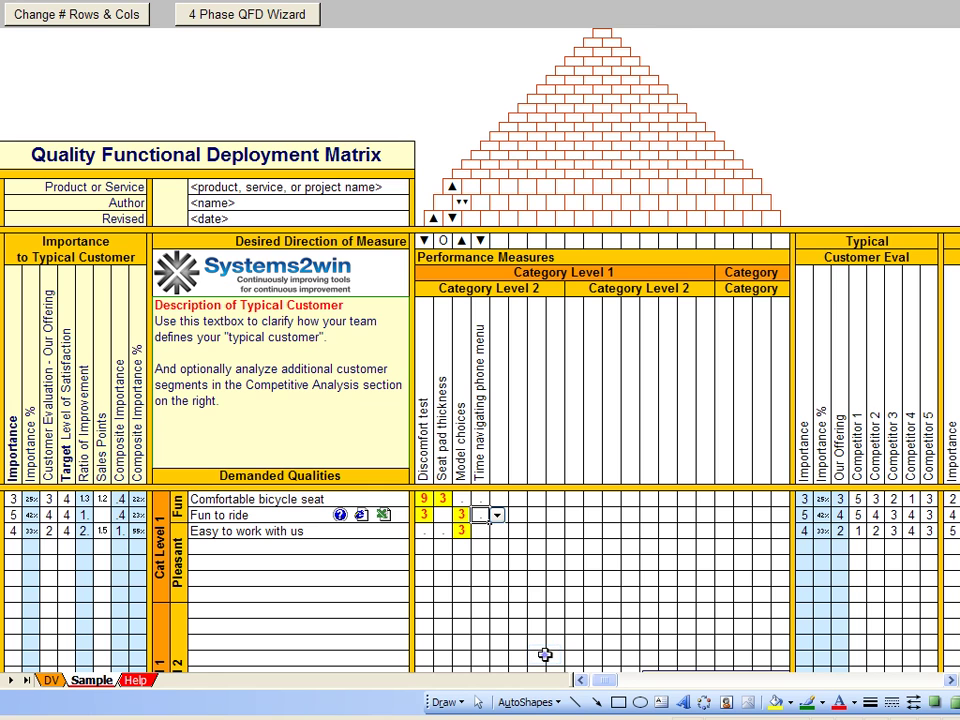
# - Set the relationship correlation between "Easy to work with us" and "Time navigating phone menu" to 9 in the Sample sheet
pyautogui.click(545, 656)
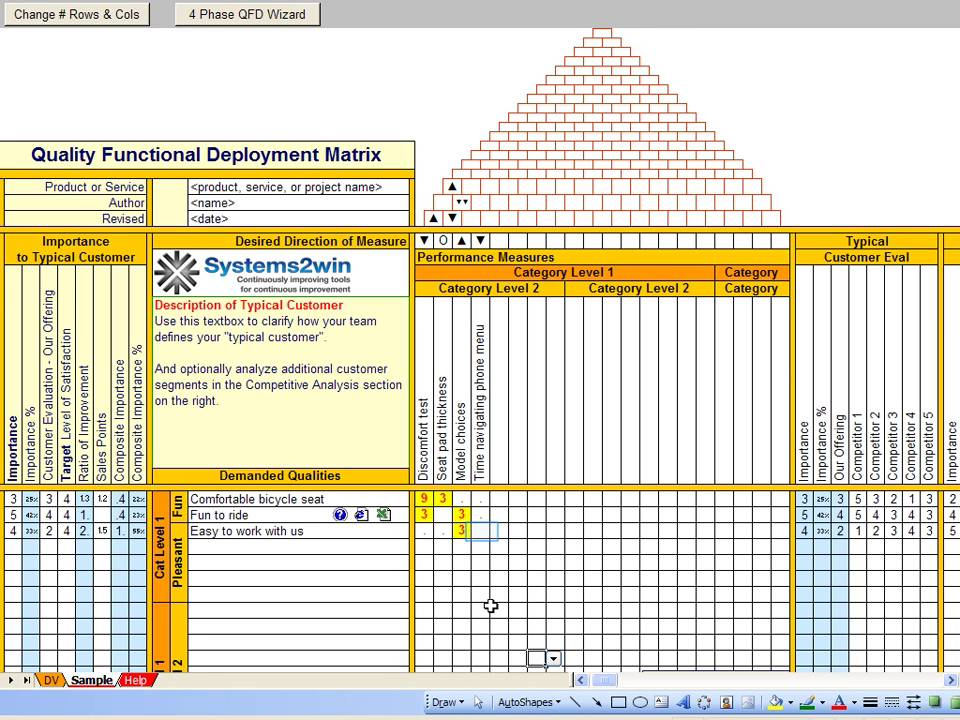
pyautogui.click(481, 532)
pyautogui.click(497, 533)
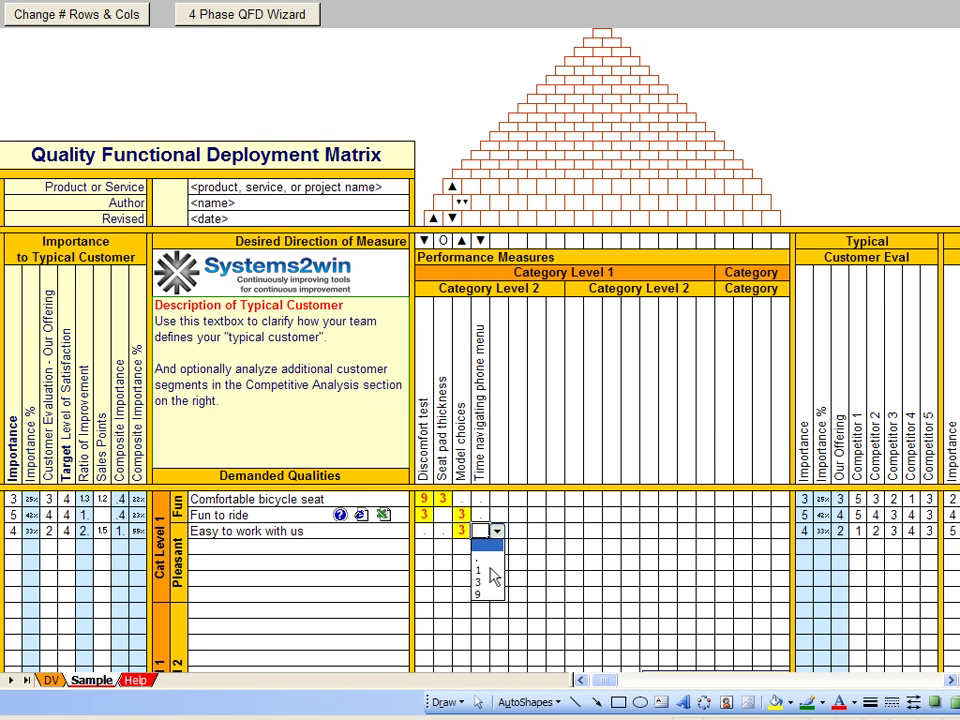
pyautogui.click(492, 597)
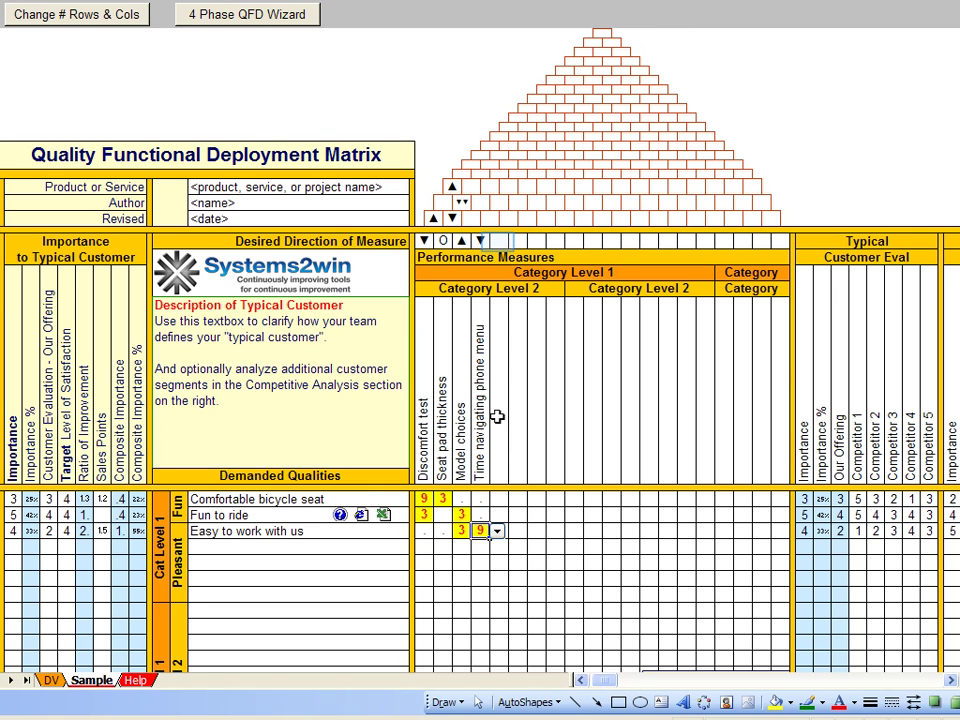
# - Set the desired direction of the fifth performance measure, beside "Time navigating phone menu", to ▼
pyautogui.click(500, 242)
pyautogui.click(515, 242)
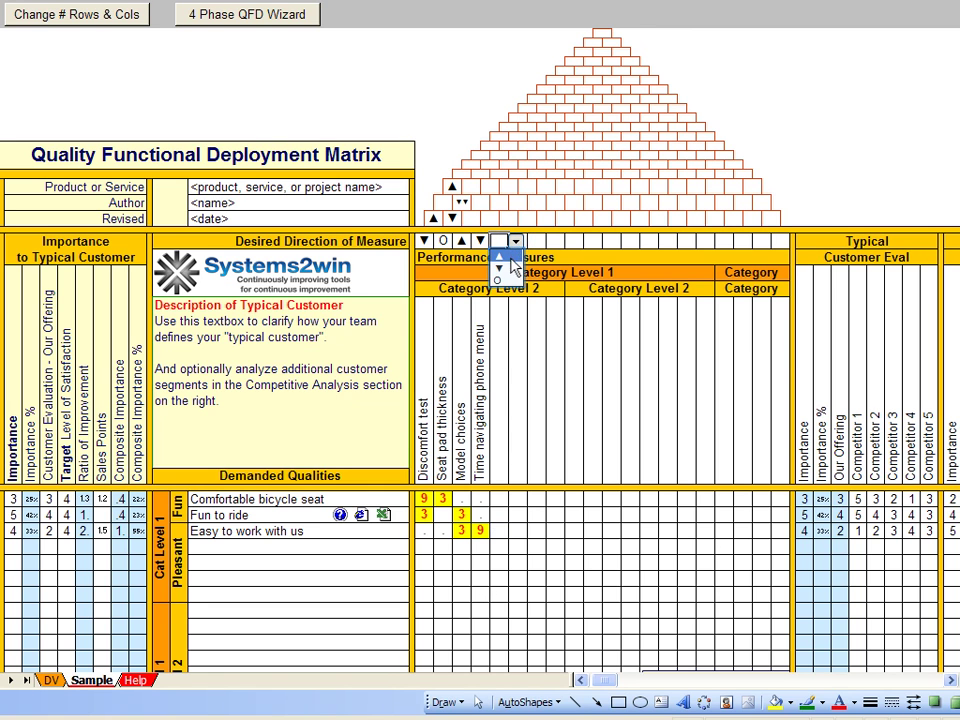
pyautogui.click(503, 268)
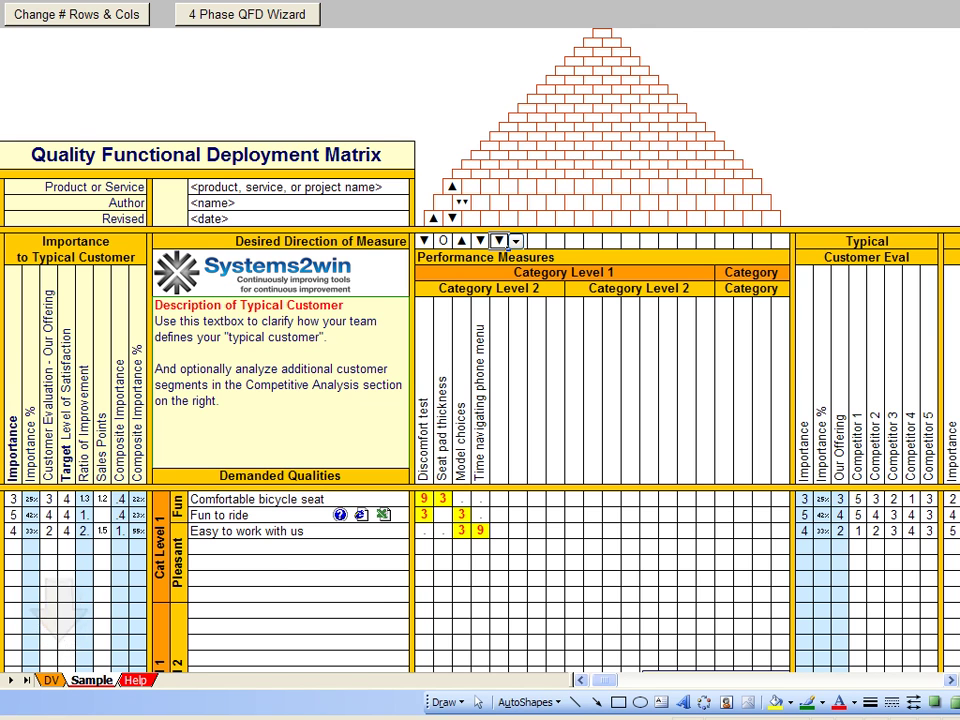
# - Check the DV sheet's code lists, and set the Sample sheet's roof correlation between "Model choices" and the sixth measure to ▲▲
pyautogui.hotkey('ctrl', 'pageup')
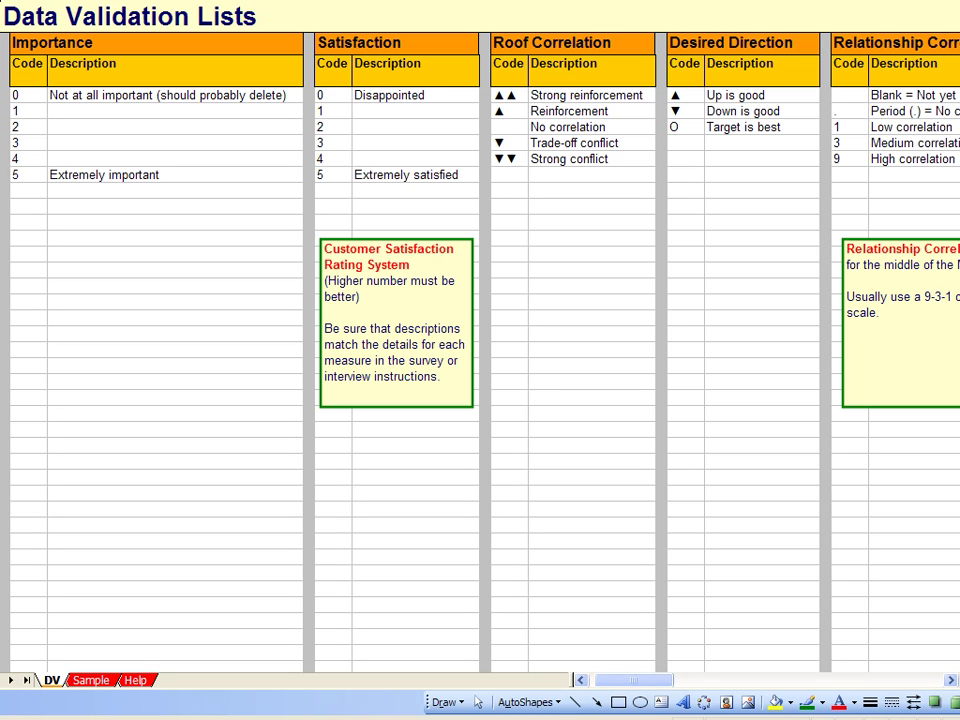
pyautogui.hotkey('ctrl', 'pagedown')
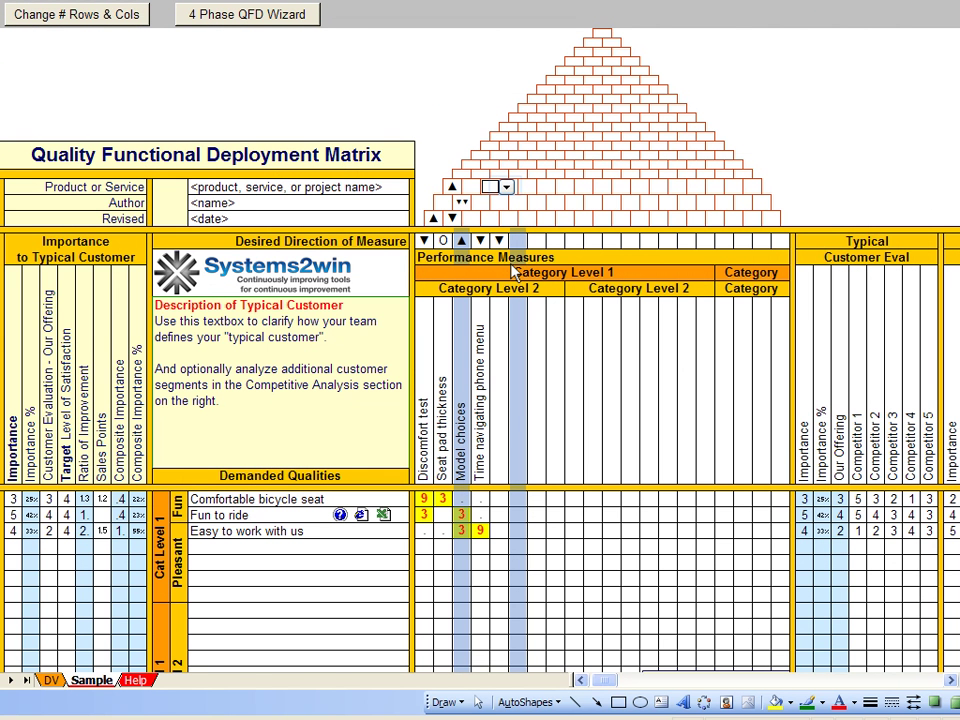
pyautogui.click(508, 188)
pyautogui.click(493, 202)
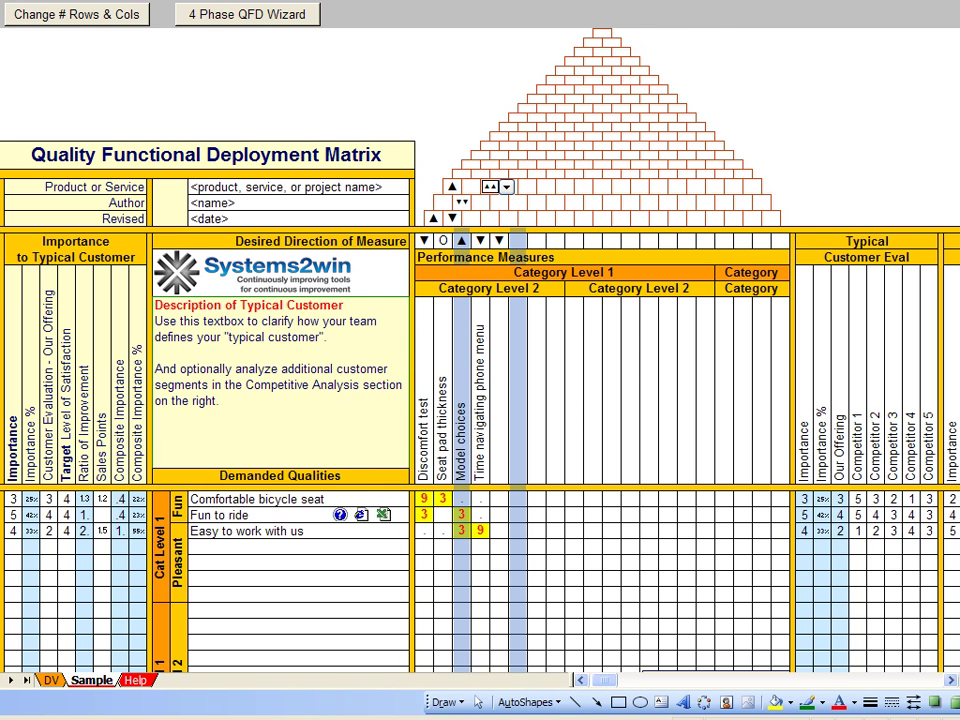